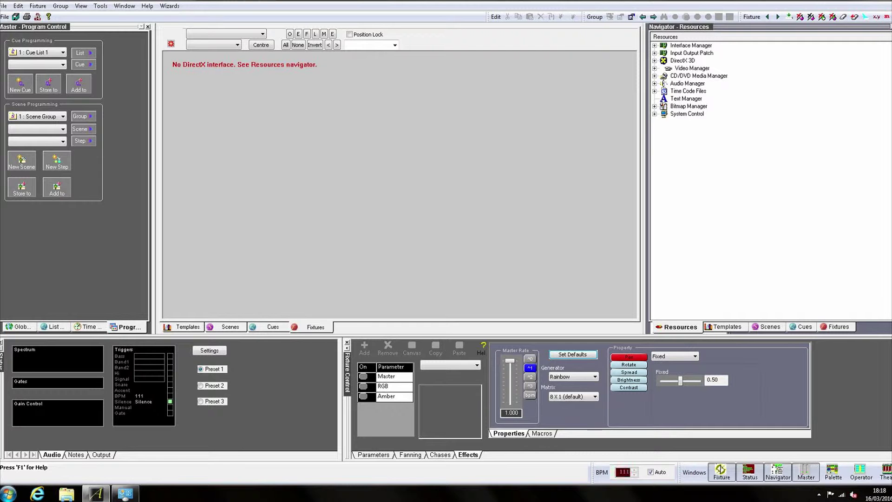
Switch to Control Panel, search for "network" and open the list of network connections.
click(132, 491)
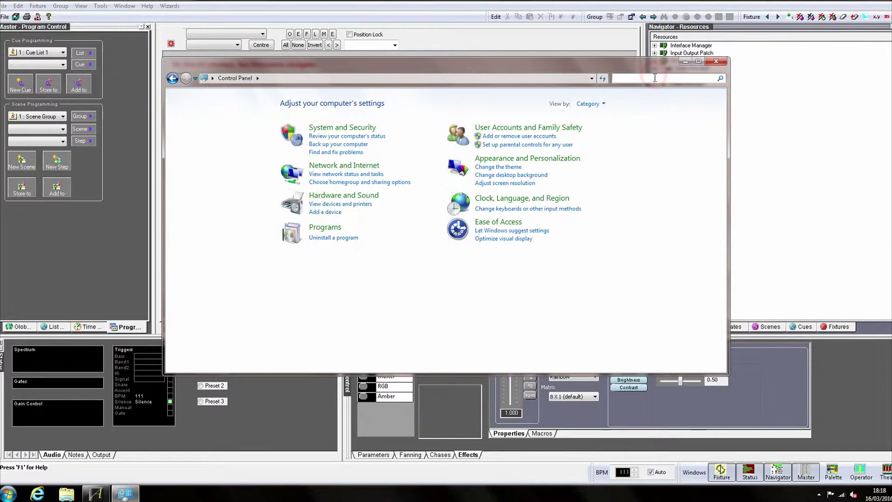
click(639, 78)
text(network)
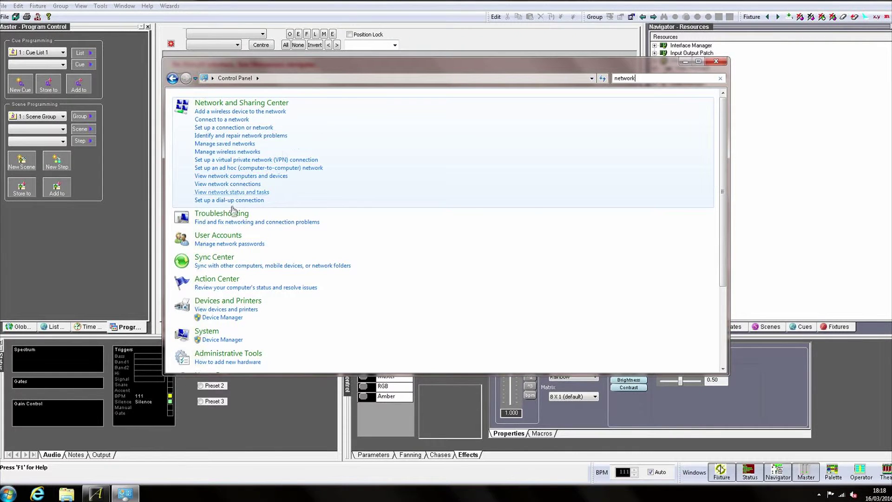
click(233, 184)
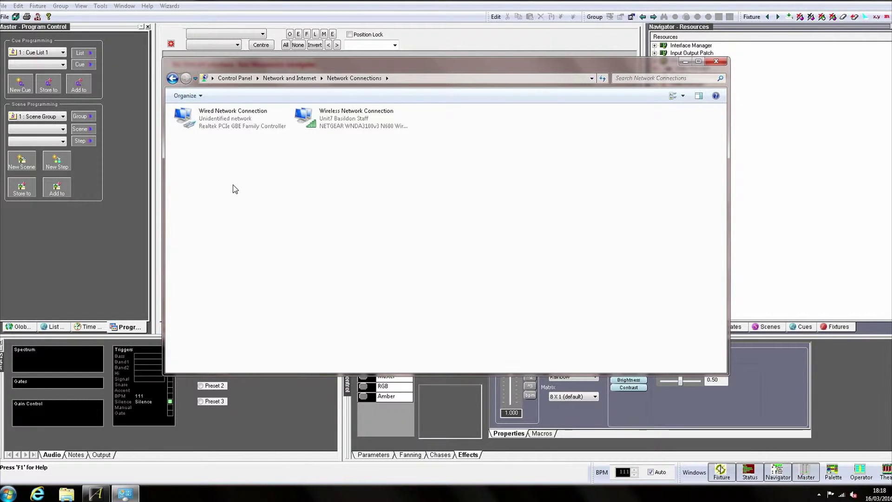
Rename the Wired Network Connection as Artnet.
click(221, 113)
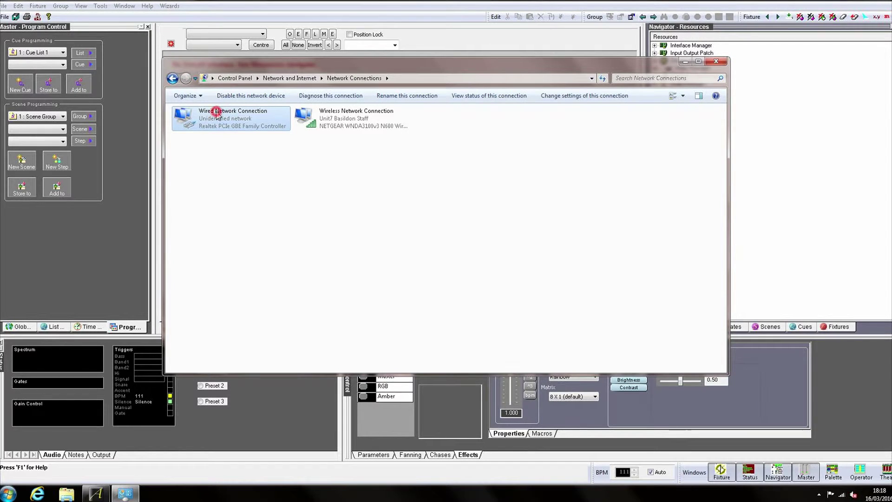
click(244, 112)
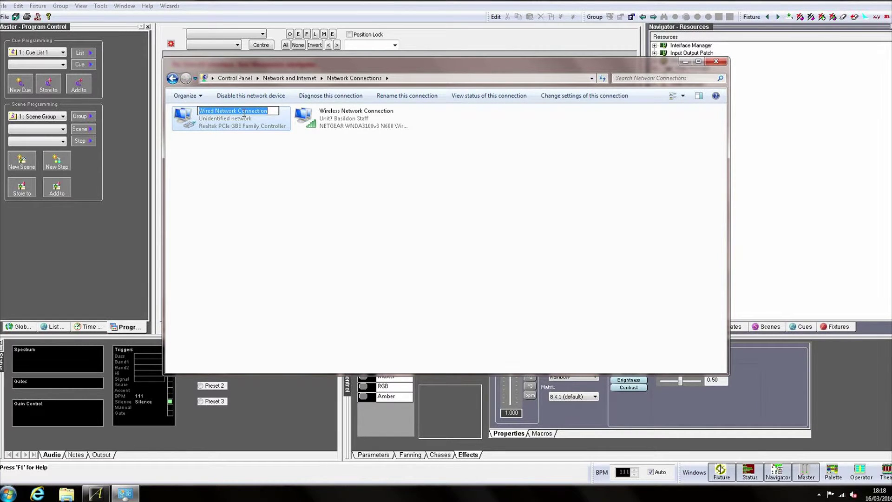
text(Artnet)
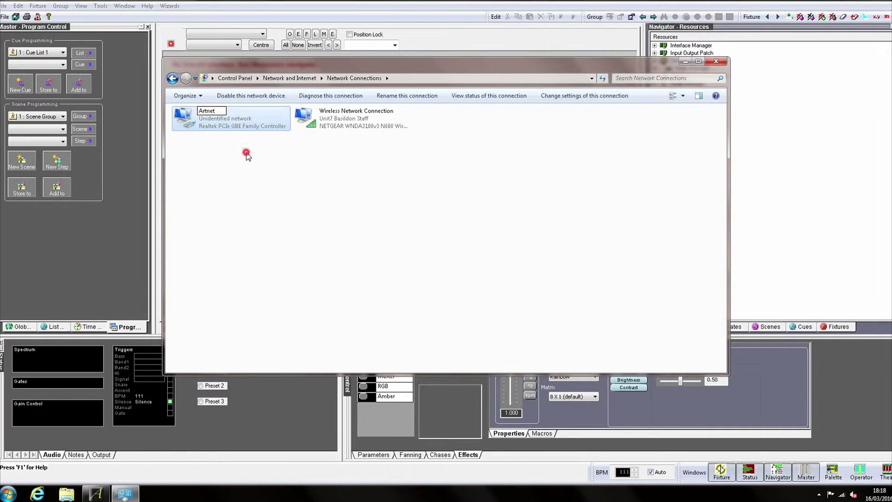
click(249, 156)
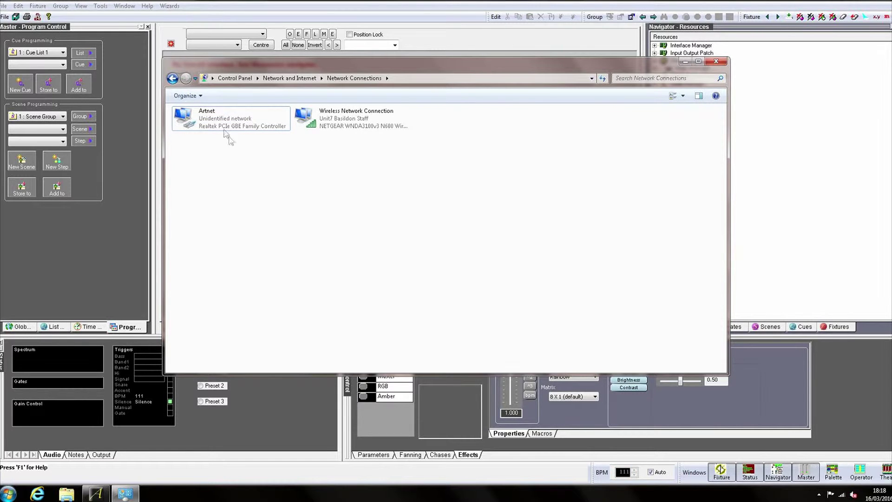
Give the Artnet connection's IPv4 the static address 2.7.2.1 with subnet mask 255.0.0.0, and close the network settings.
right_click(206, 111)
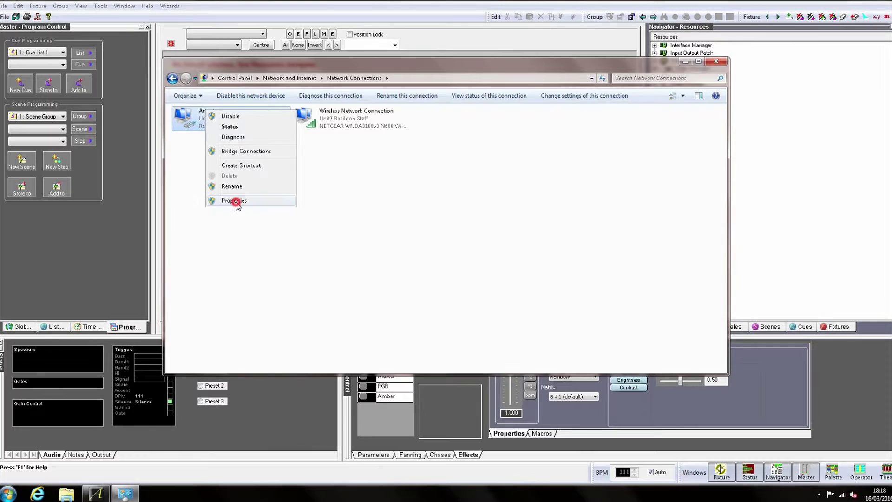
click(235, 199)
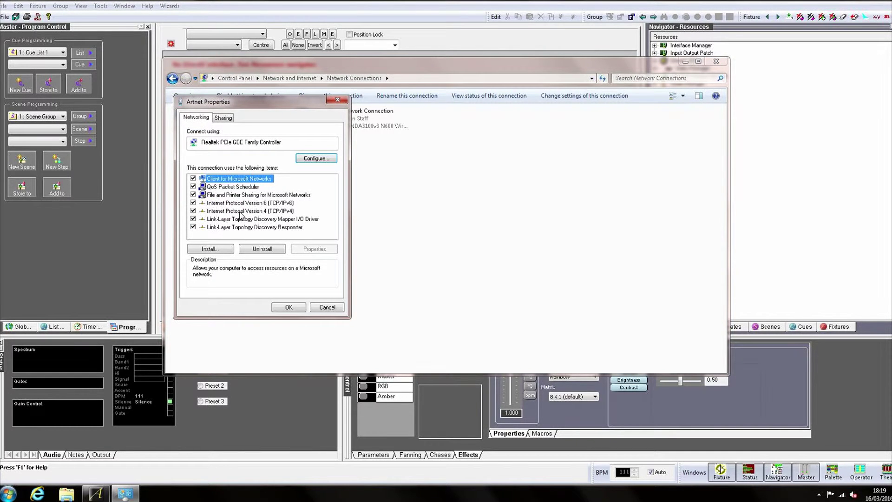
click(239, 211)
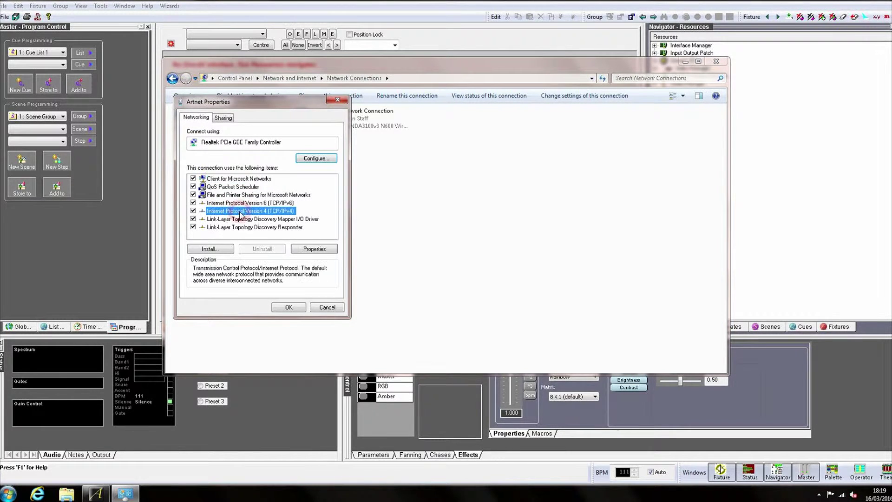
click(310, 248)
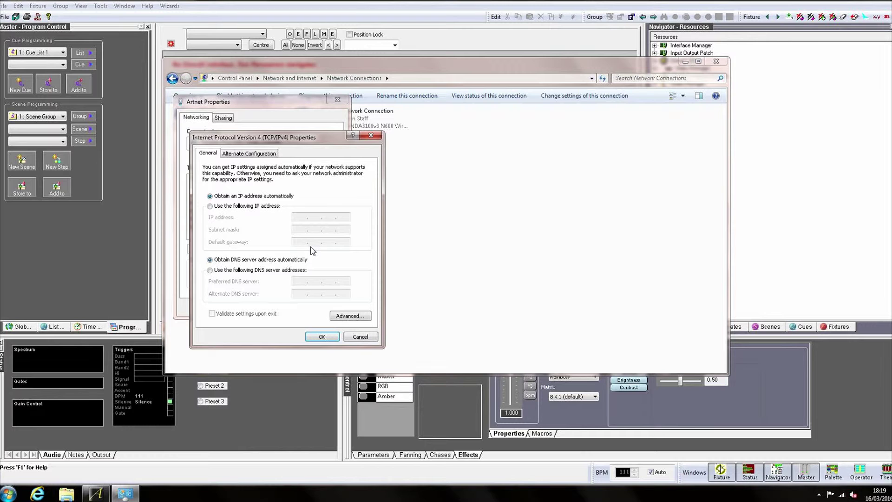
click(260, 206)
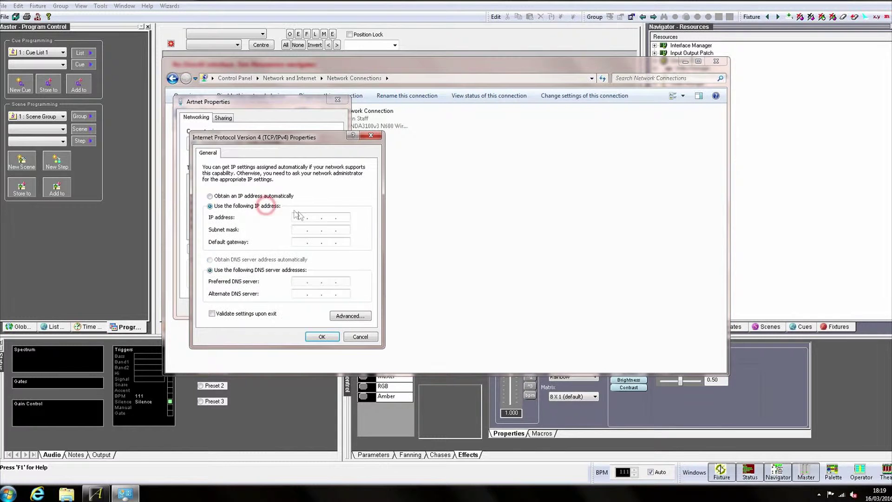
click(302, 216)
text(2 . 7 . 2 . 1)
click(343, 230)
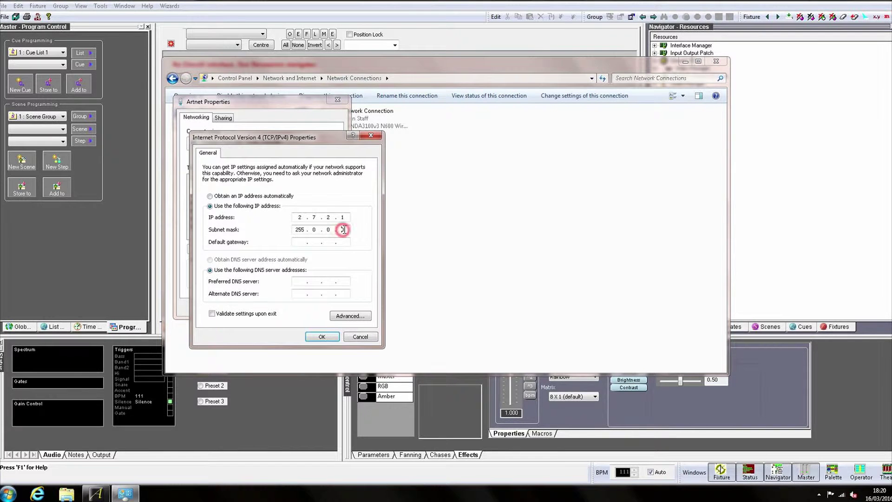
click(322, 337)
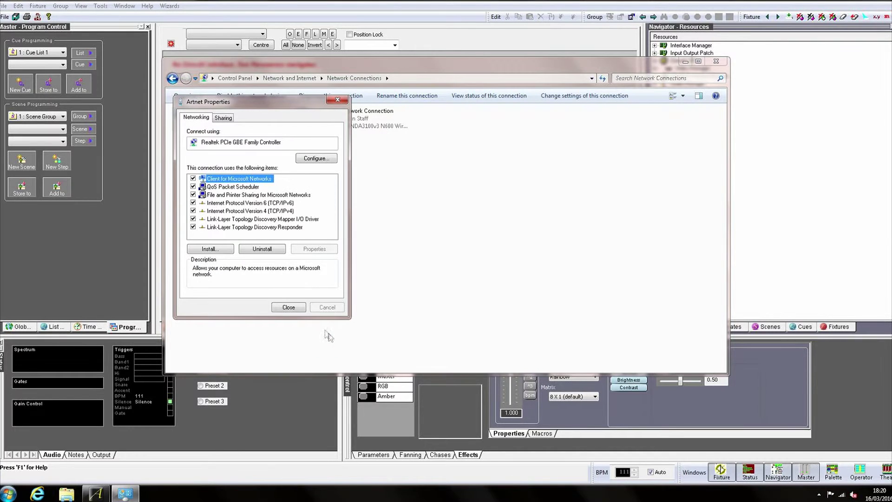
click(287, 308)
click(716, 61)
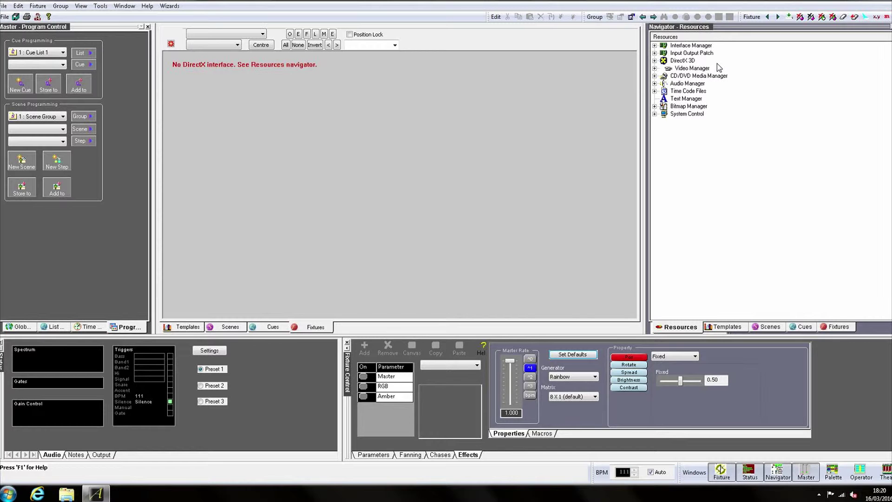
Enable Art-Net in the Interface Manager and select network 2.7.2.1 for it.
click(655, 45)
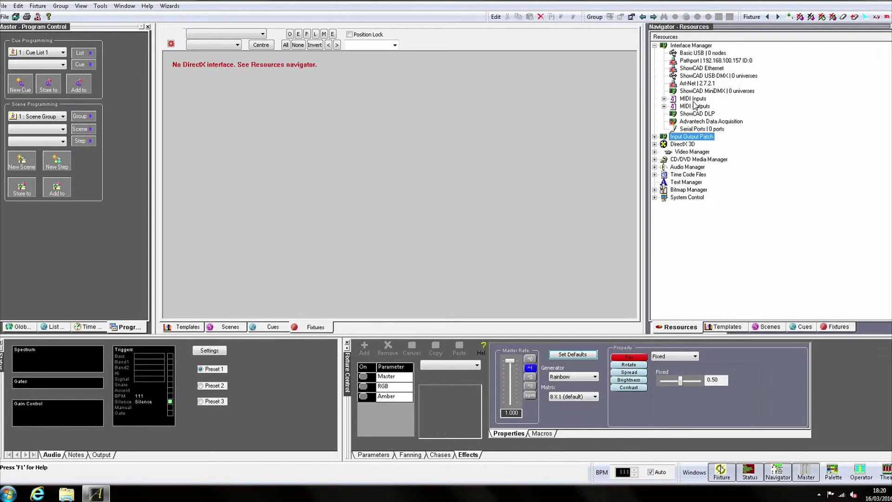
right_click(692, 85)
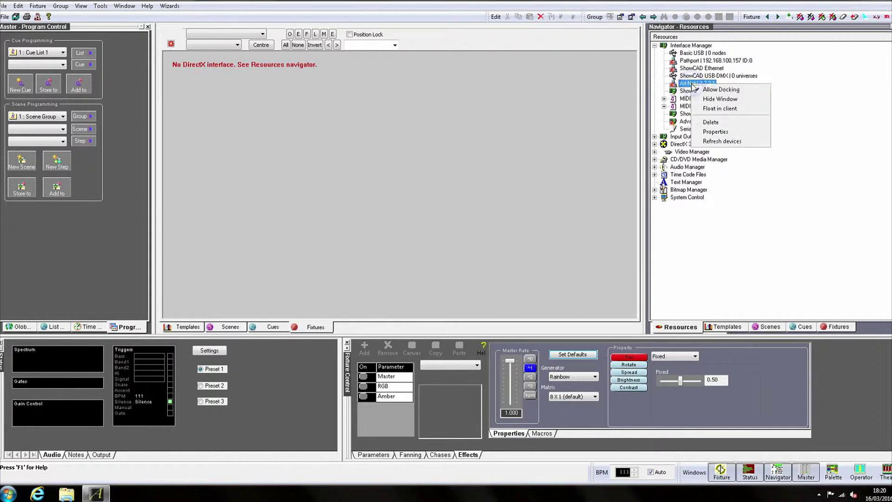
click(712, 134)
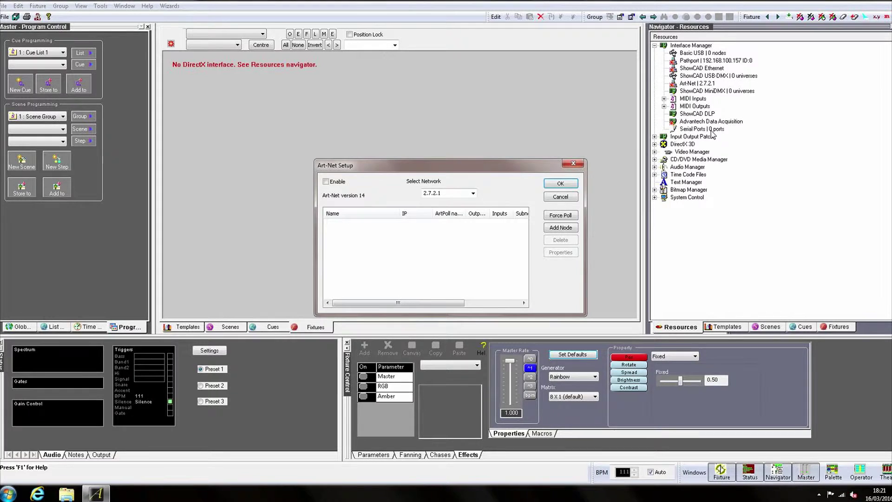
click(325, 182)
click(472, 194)
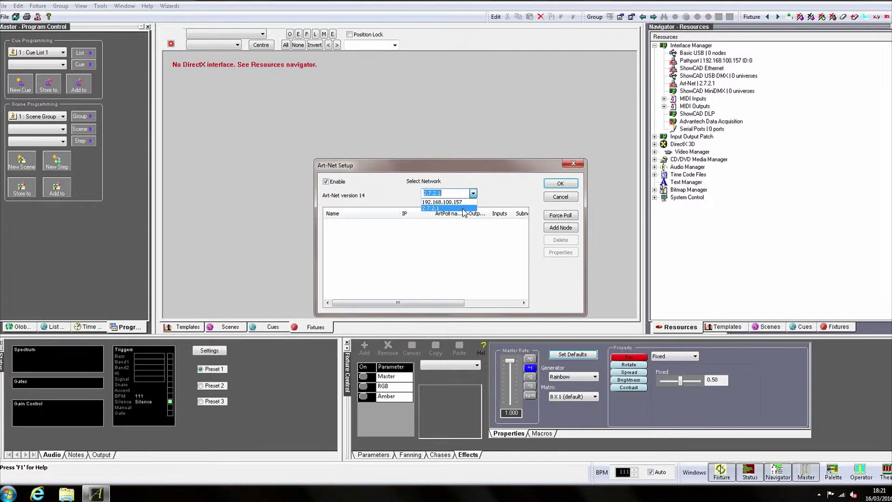
click(462, 209)
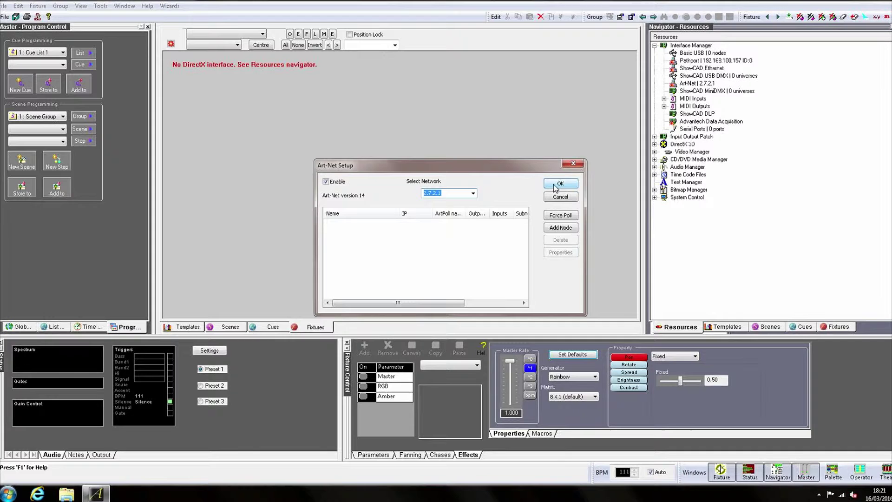
click(554, 184)
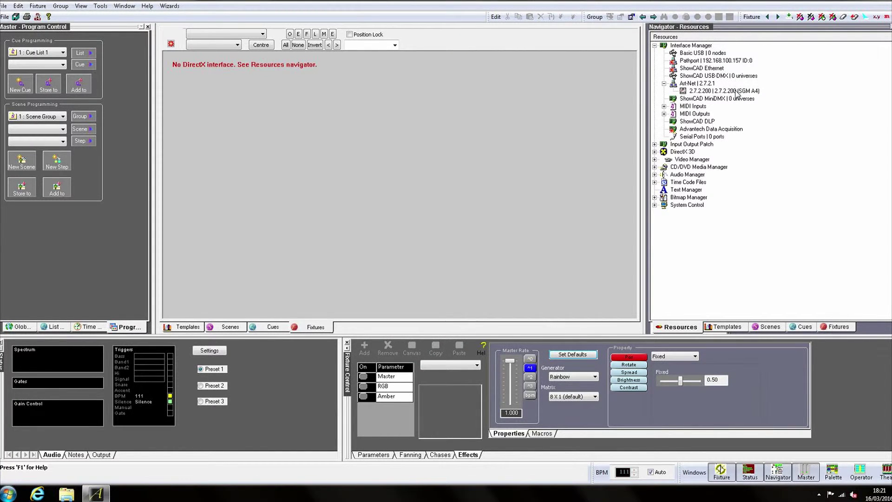
Set the number of outputs of the Art-Net node 2.7.2.200 to 4.
right_click(736, 93)
click(759, 138)
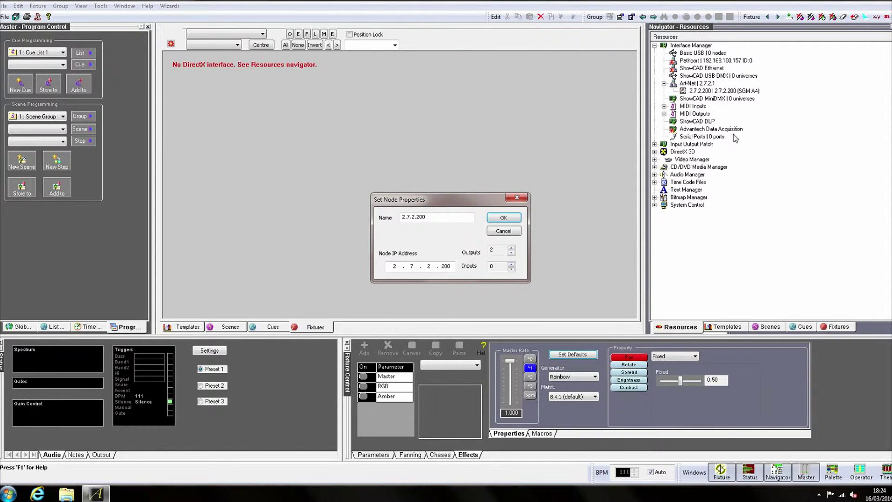
click(512, 253)
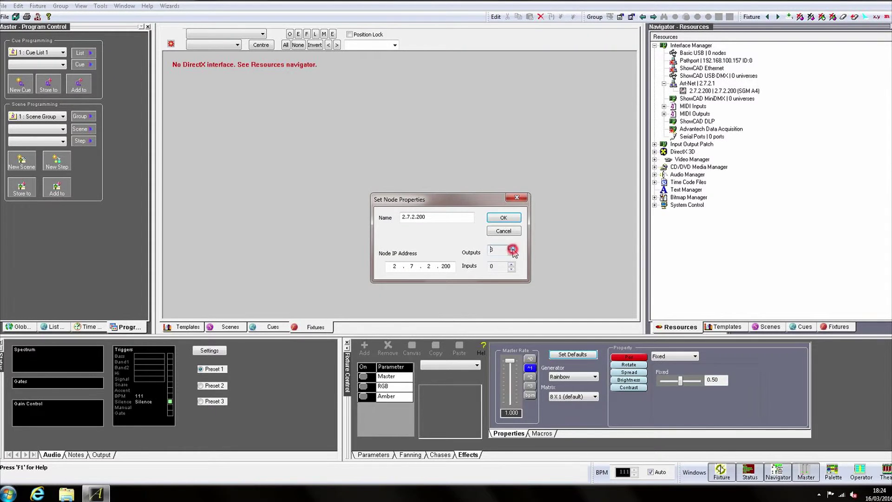
click(512, 218)
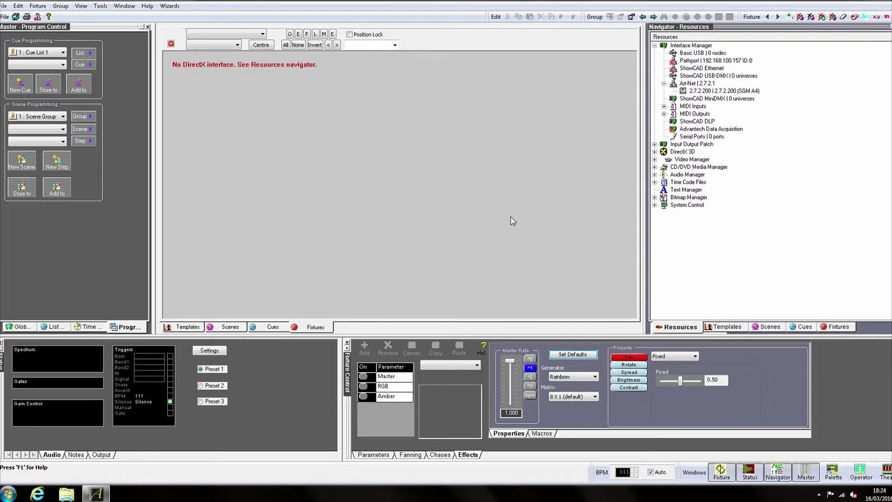
Examine the Art-Net setup's options for adding a node manually, and leave without adding one.
right_click(707, 84)
click(733, 132)
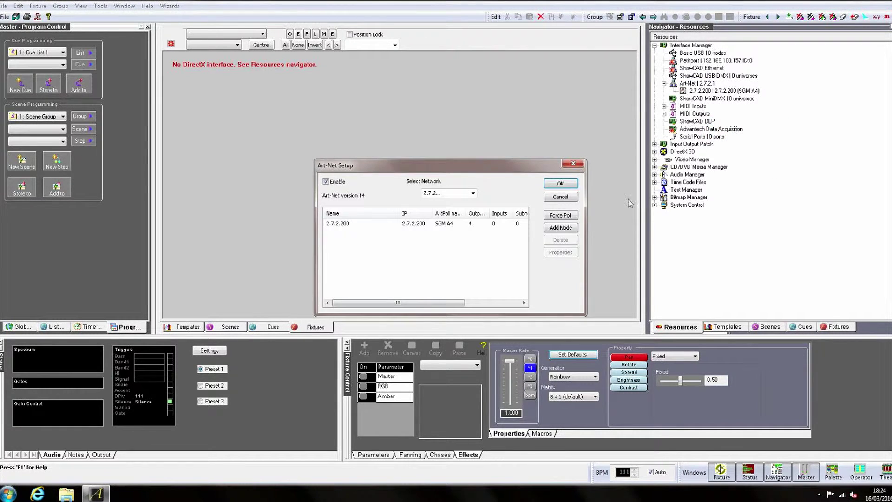
click(567, 232)
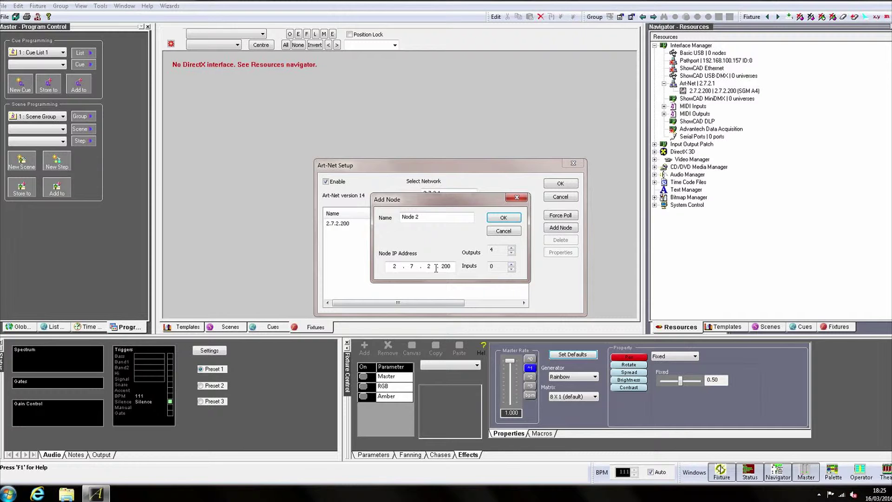
click(507, 231)
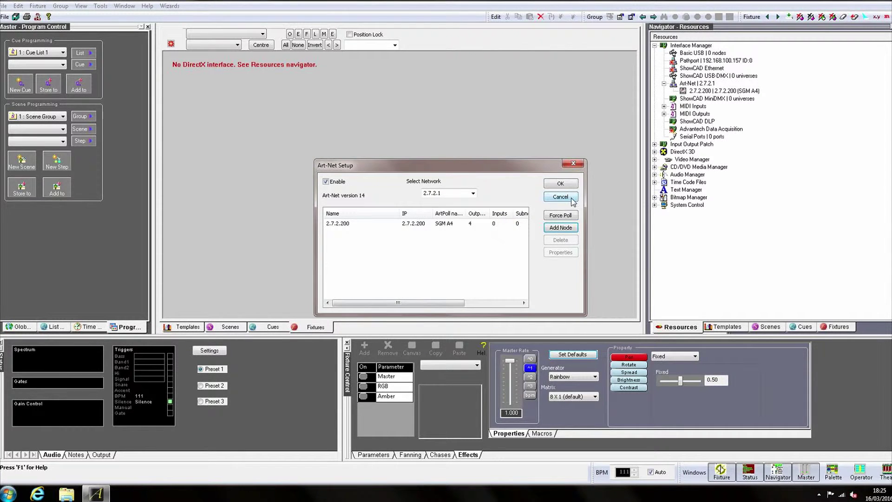
click(560, 197)
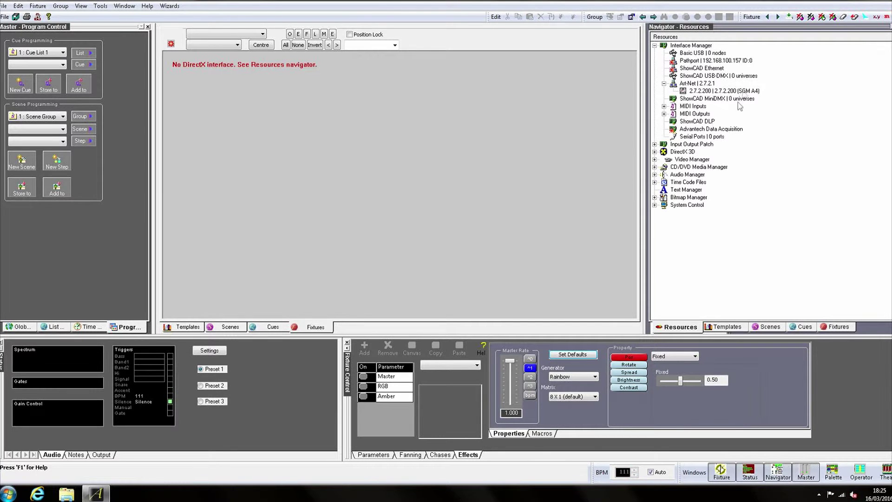
Add 4 output universes to Universes Out in the Input Output Patch.
click(655, 145)
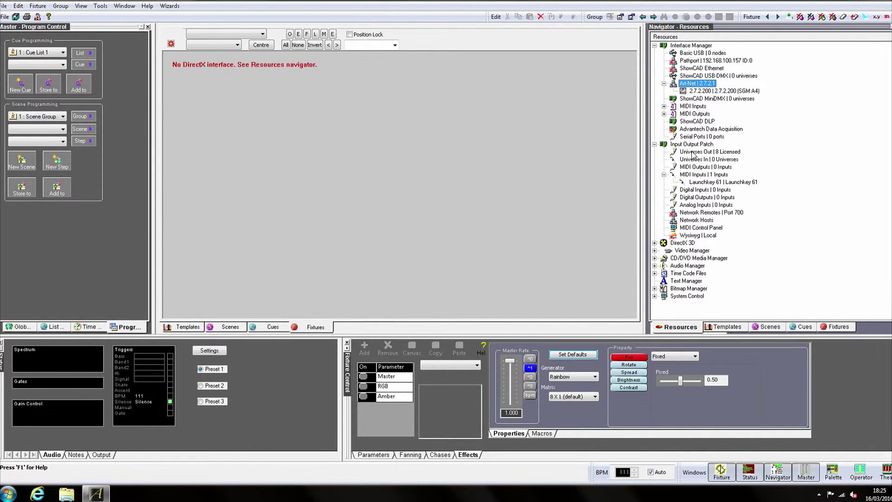
right_click(693, 155)
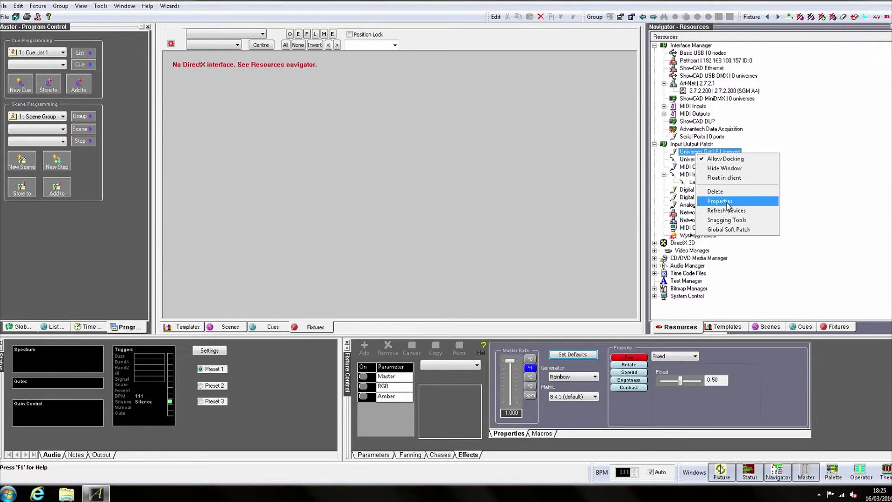
click(726, 202)
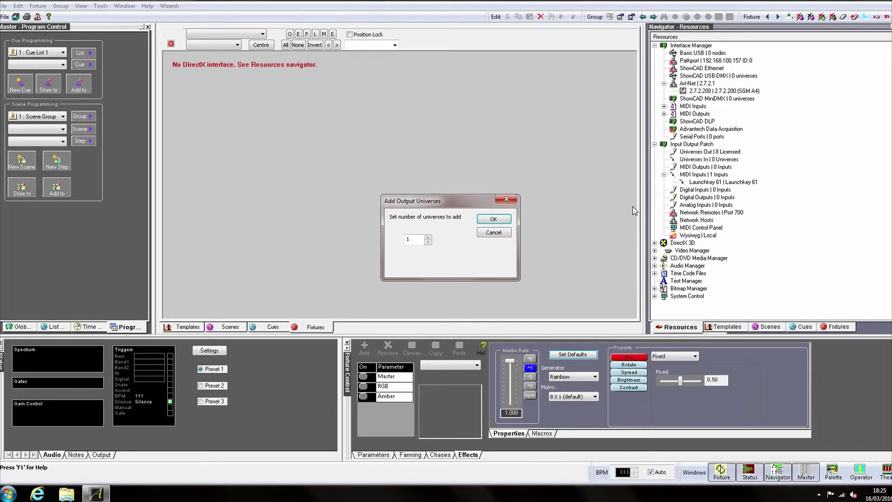
click(428, 237)
click(427, 237)
click(428, 237)
click(493, 219)
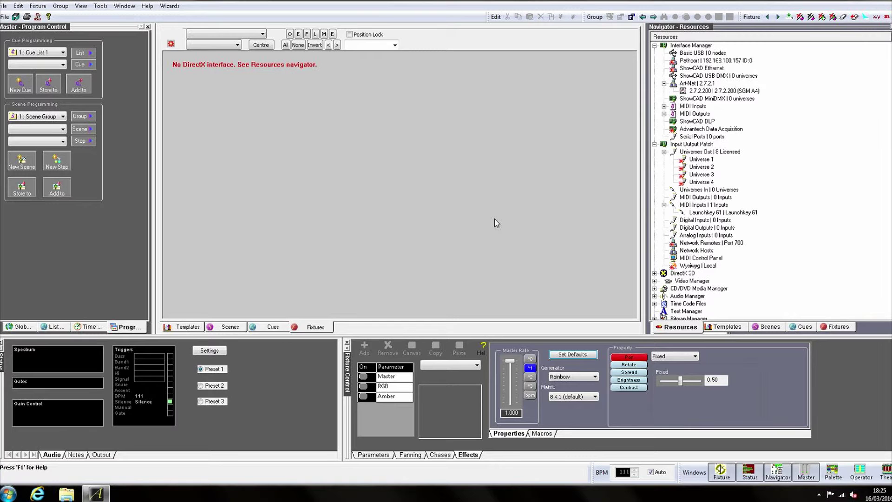
Rename Universe 1 as Main Rig.
click(703, 161)
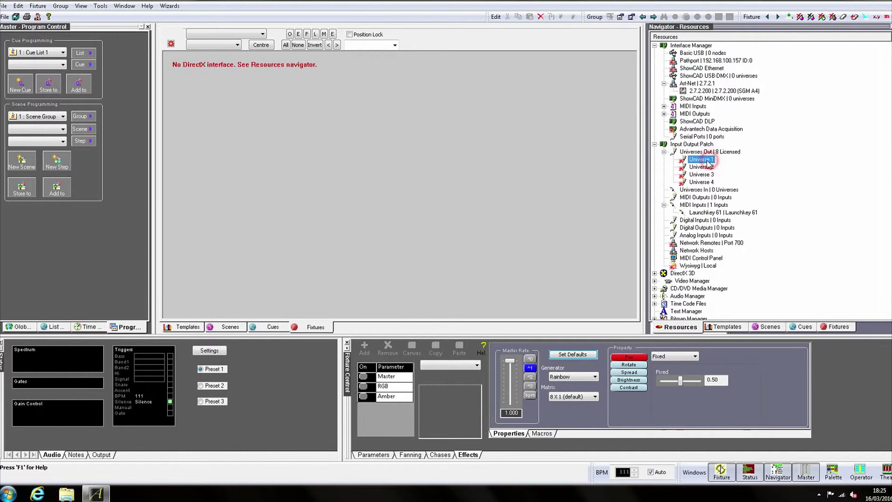
click(703, 161)
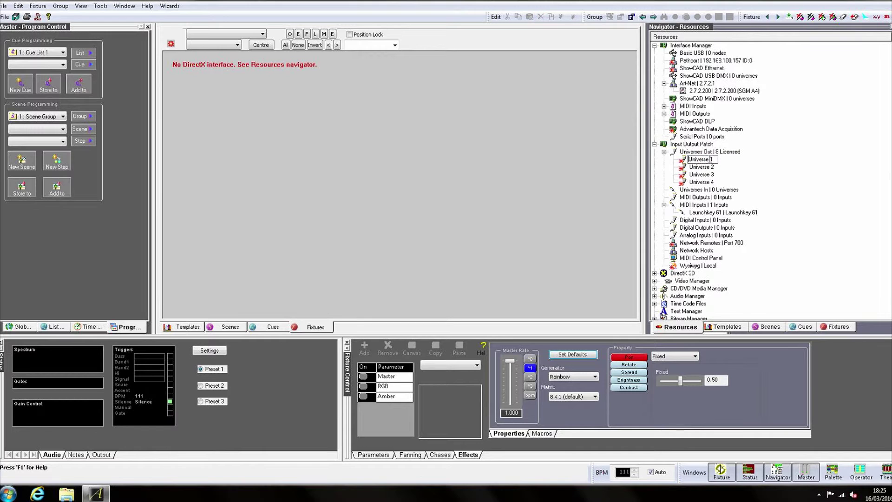
drag(714, 159, 687, 160)
text(Main Rig)
key(Return)
Connect the Main Rig output universe to universe 1 of the Art-Net node 2.7.2.200.
right_click(706, 161)
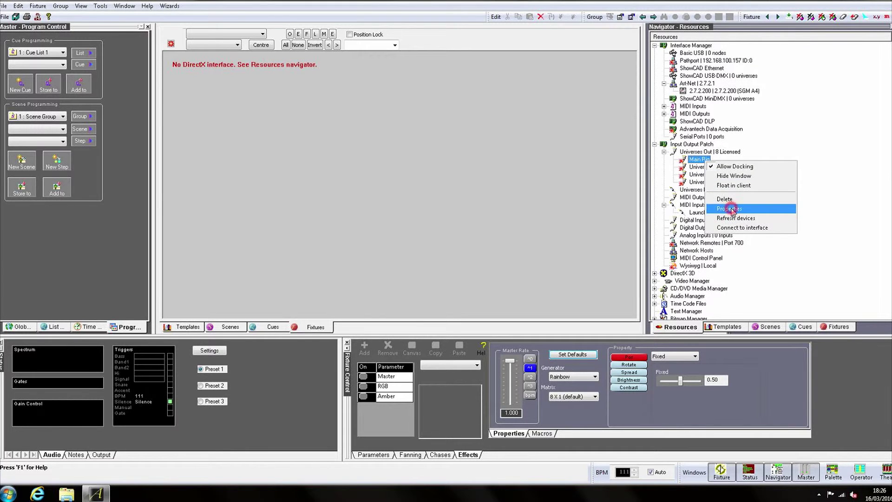
click(732, 209)
click(702, 160)
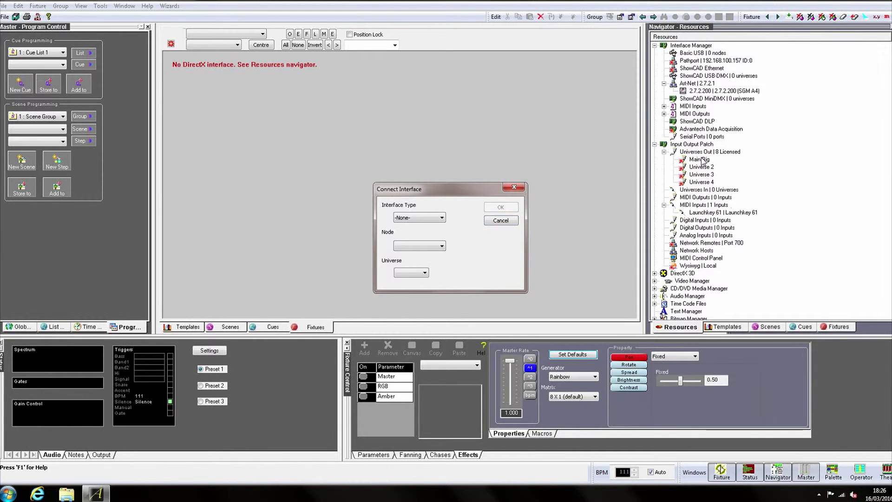
click(431, 218)
click(424, 266)
click(437, 246)
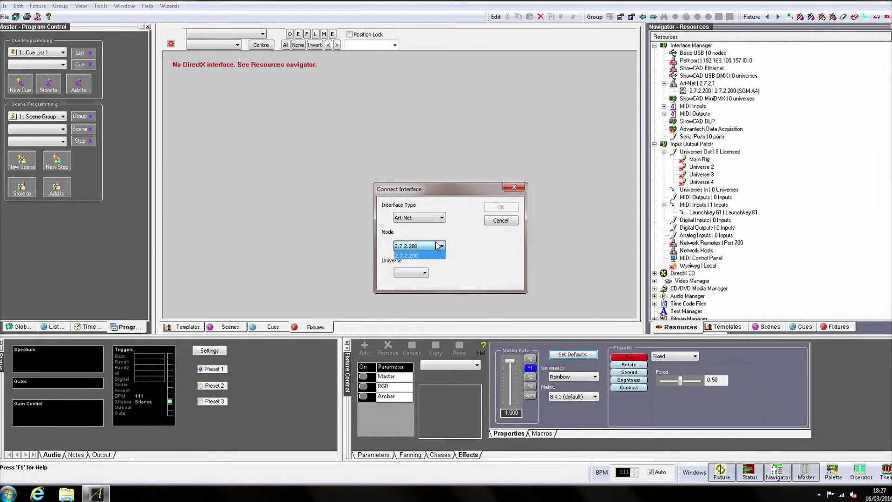
click(433, 255)
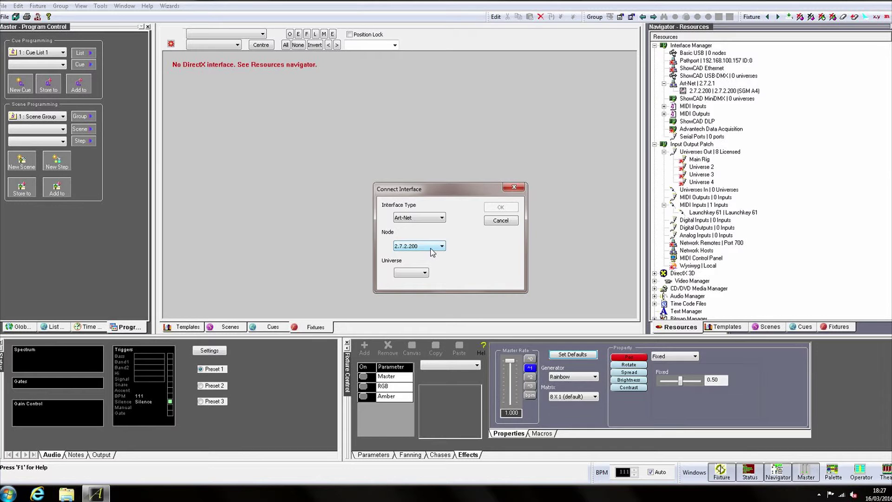
click(424, 272)
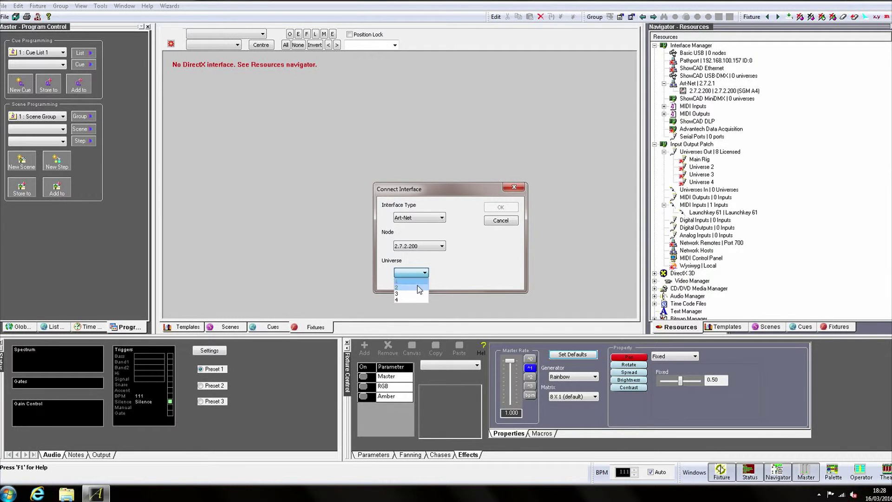
click(411, 281)
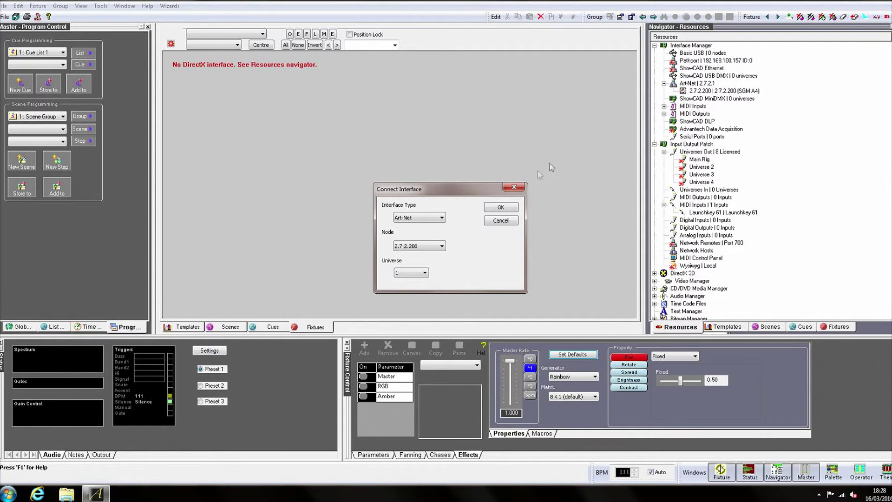
click(507, 207)
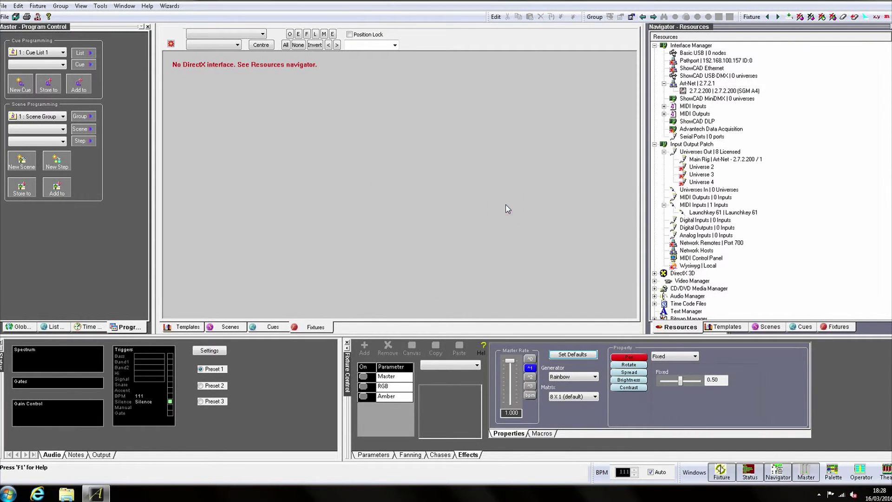
Connect output Universe 2 to universe 2 of the Art-Net node 2.7.2.200.
right_click(707, 165)
click(724, 221)
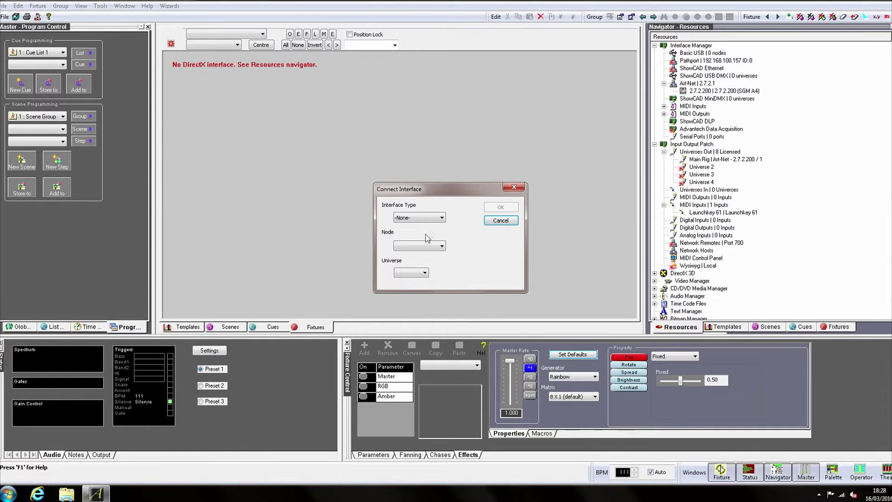
click(422, 217)
click(421, 248)
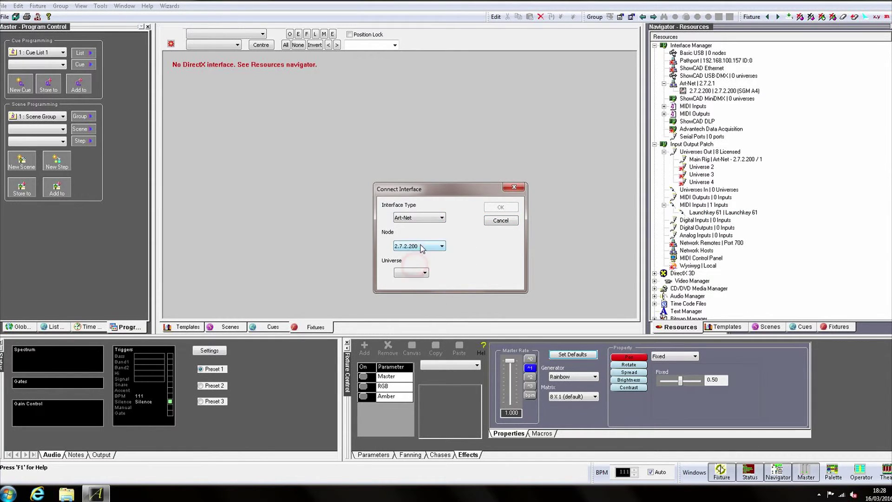
click(411, 273)
click(411, 284)
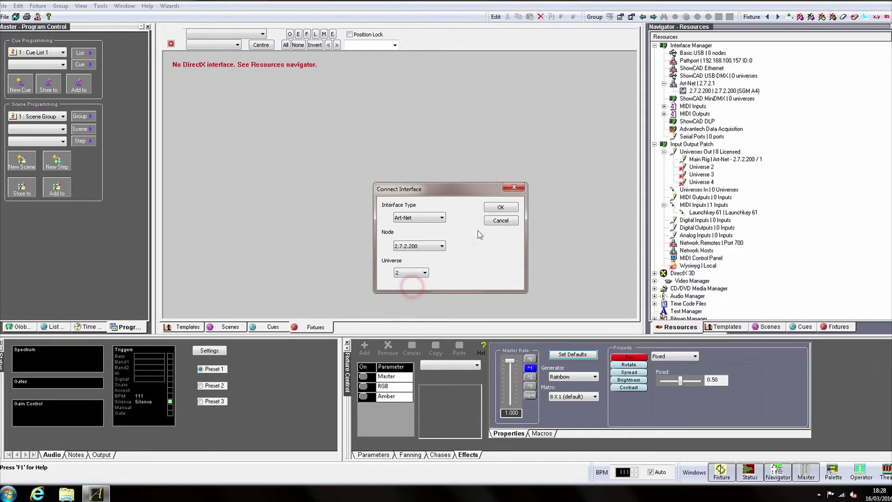
click(500, 207)
Connect output Universe 3 to universe 3 of the Art-Net node 2.7.2.200.
right_click(702, 176)
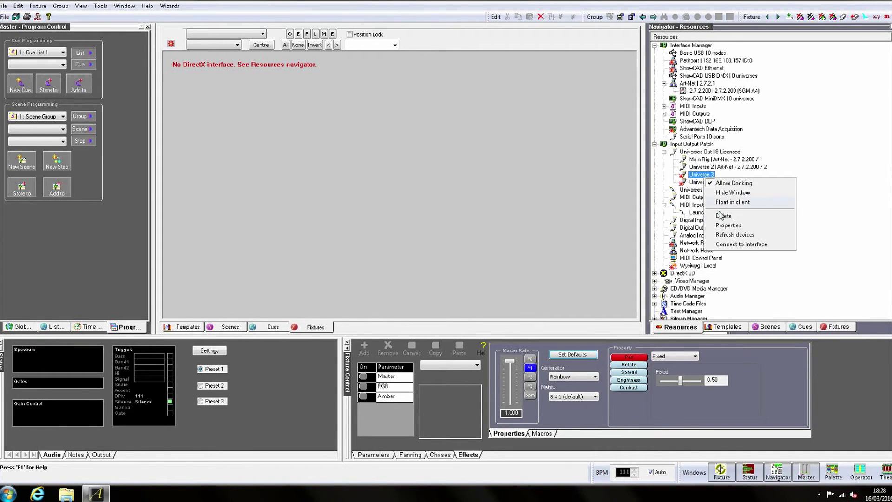
click(740, 244)
click(421, 216)
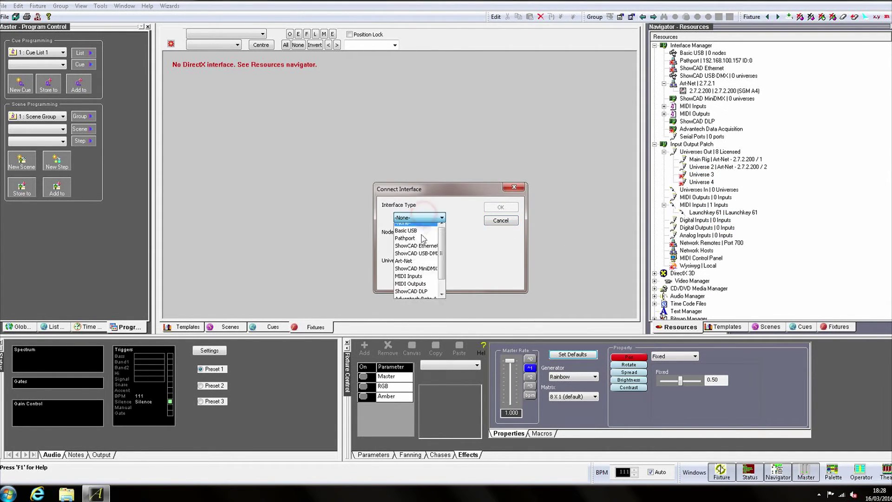
click(403, 261)
click(413, 246)
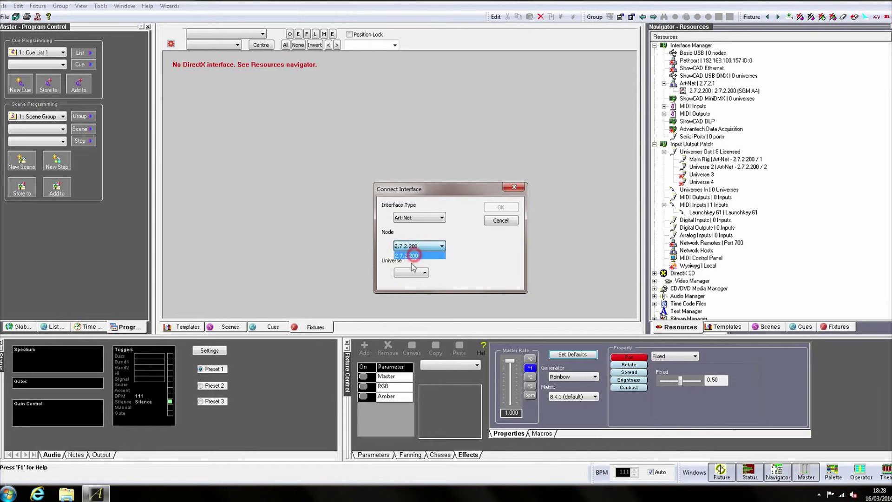
click(406, 255)
click(411, 272)
click(409, 285)
click(500, 208)
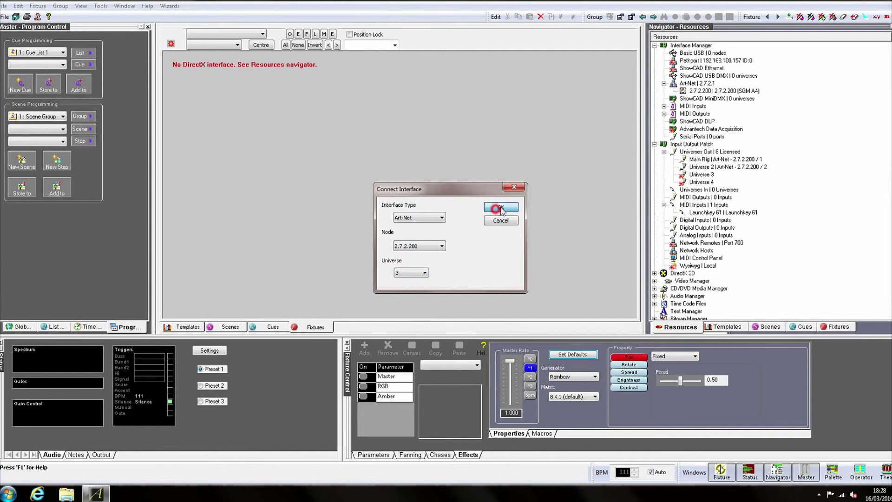
Connect output Universe 4 to universe 4 of the Art-Net node 2.7.2.200.
right_click(694, 182)
click(740, 250)
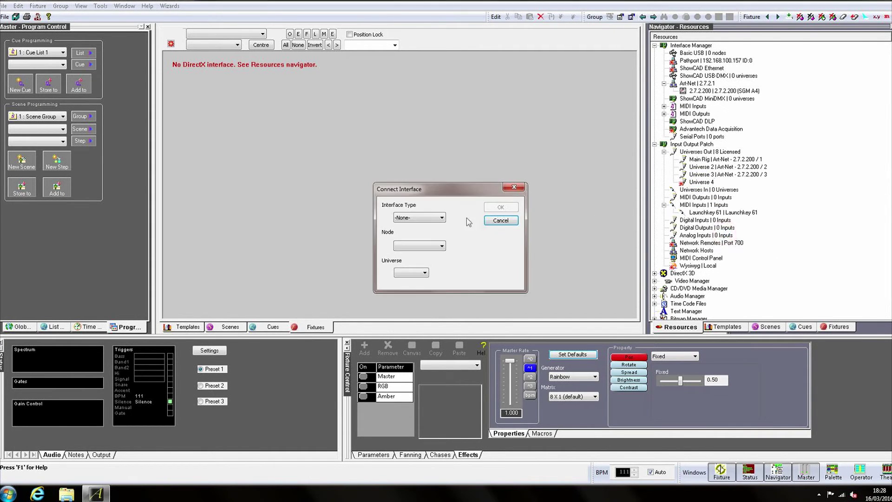
click(418, 218)
click(406, 260)
click(417, 246)
click(409, 256)
click(411, 272)
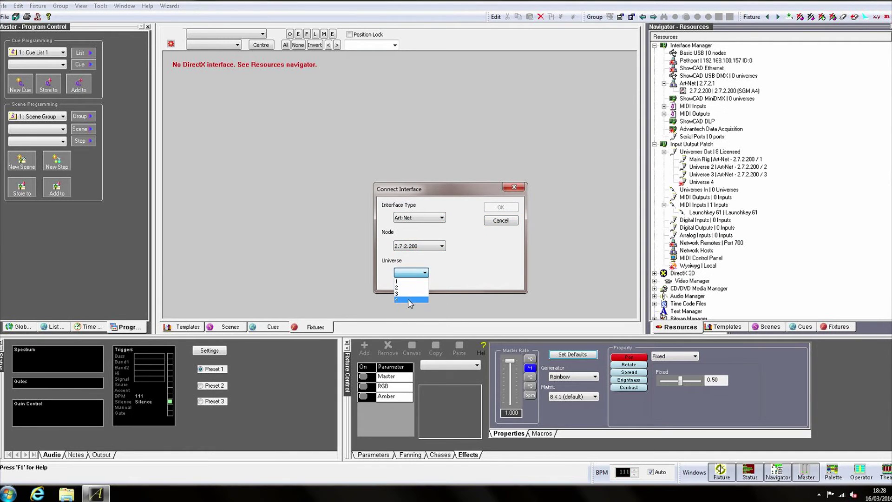
click(409, 299)
click(500, 208)
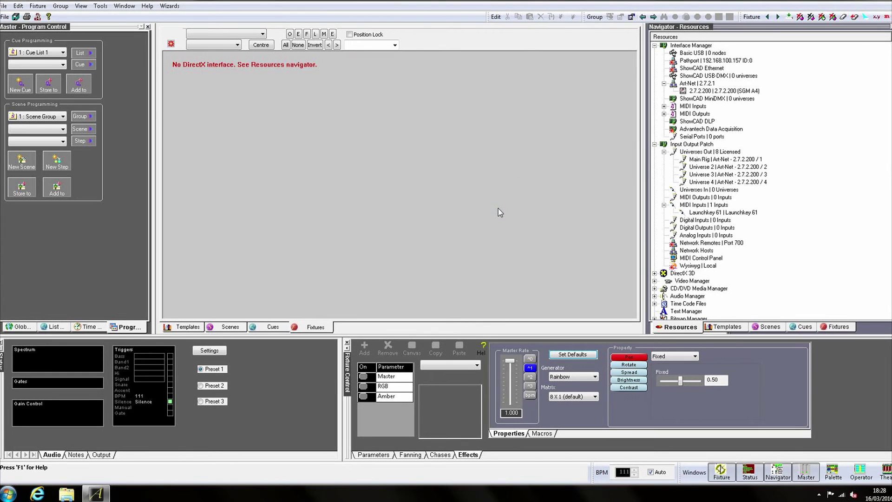